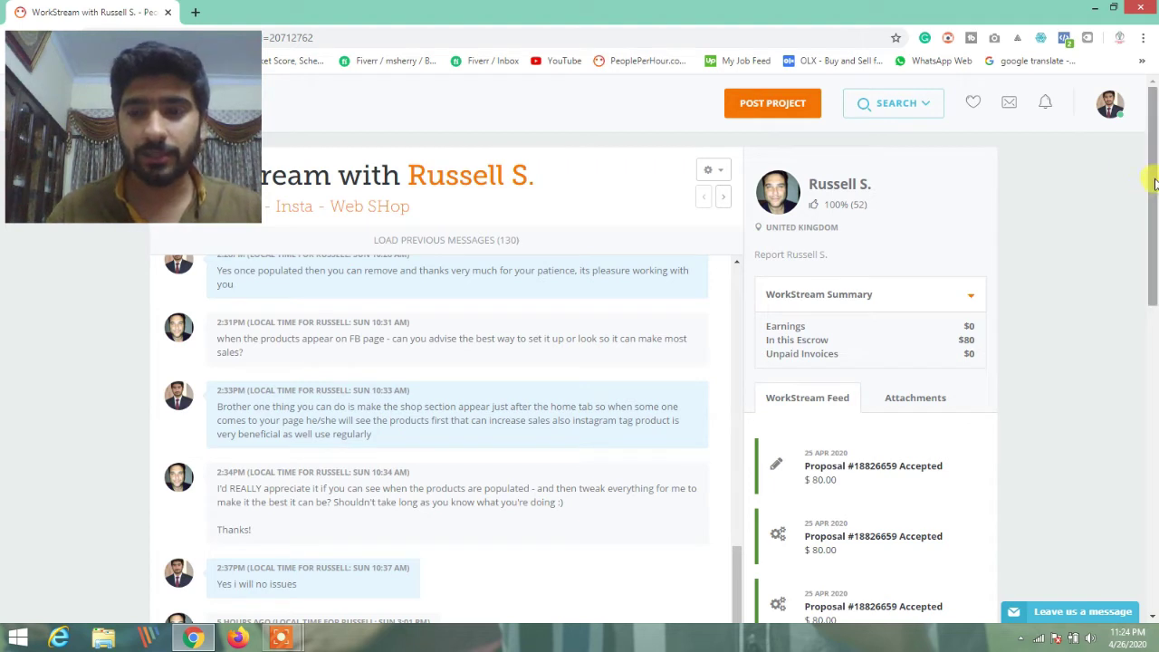
{"action": "left_click_drag", "start_coordinate": [141, 117], "coordinate": [1052, 57]}
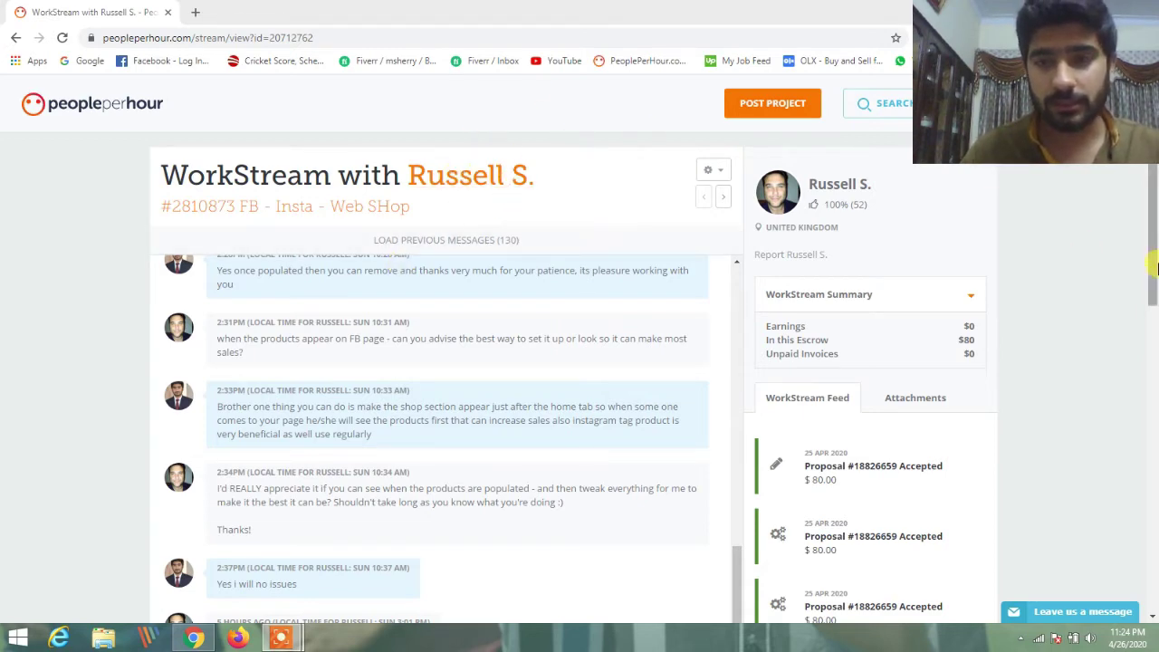
{"action": "left_click_drag", "start_coordinate": [1154, 228], "coordinate": [1155, 323]}
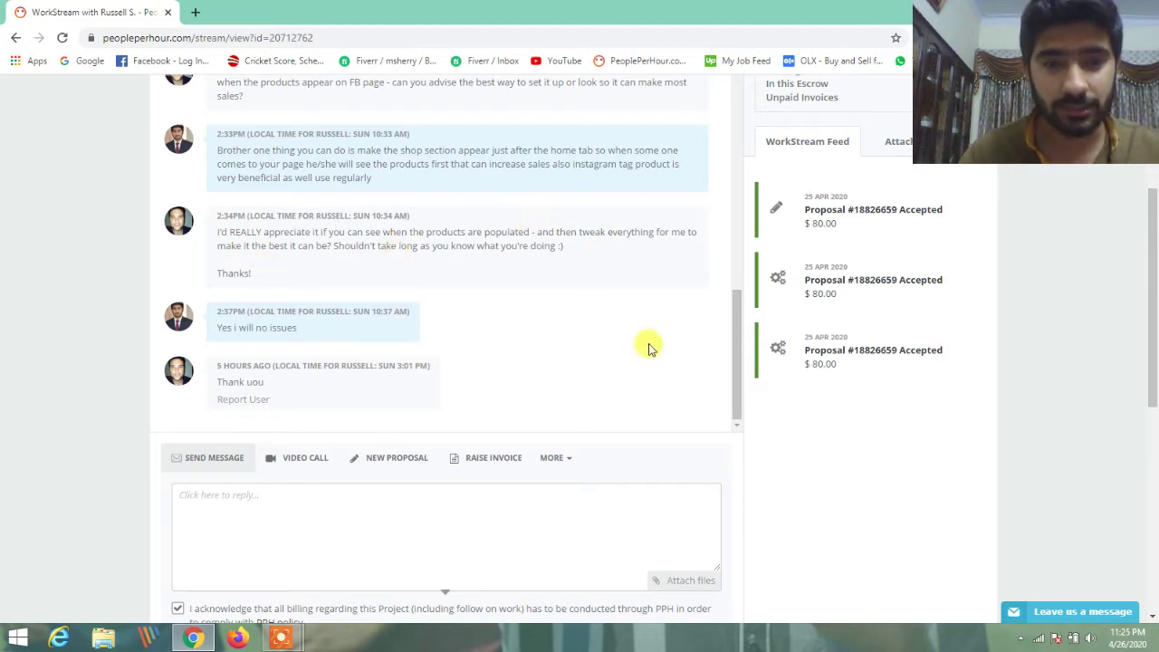
{"action": "left_click_drag", "start_coordinate": [1016, 136], "coordinate": [134, 122]}
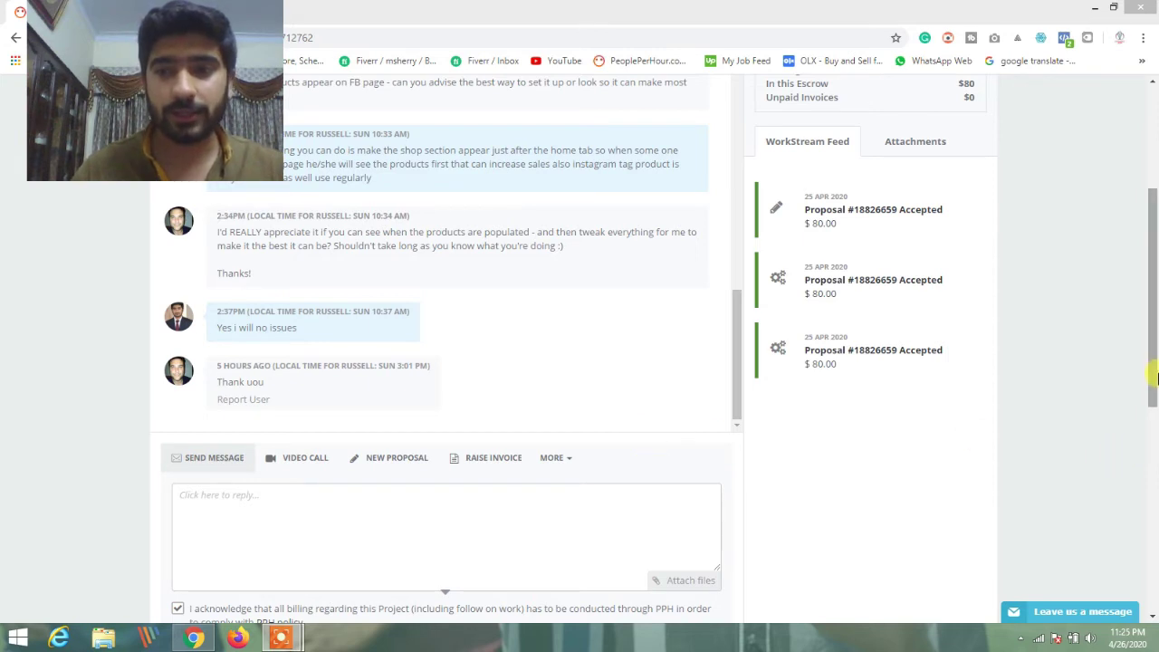
{"action": "left_click_drag", "start_coordinate": [1154, 323], "coordinate": [1154, 220]}
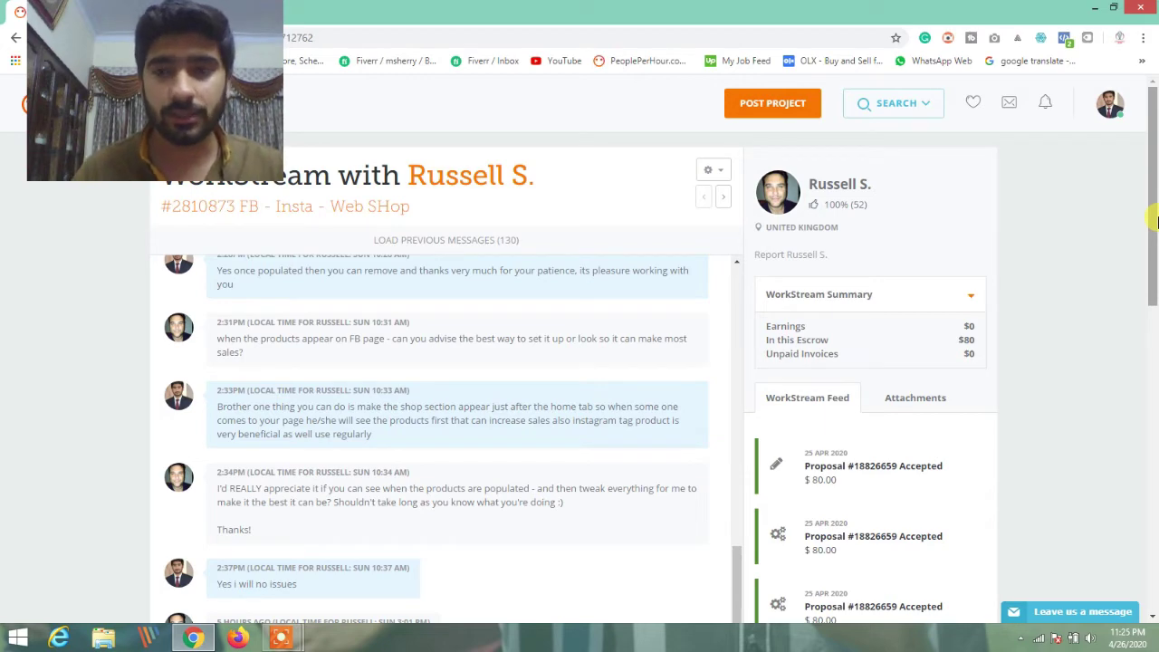
{"action": "left_click_drag", "start_coordinate": [1155, 220], "coordinate": [1154, 244]}
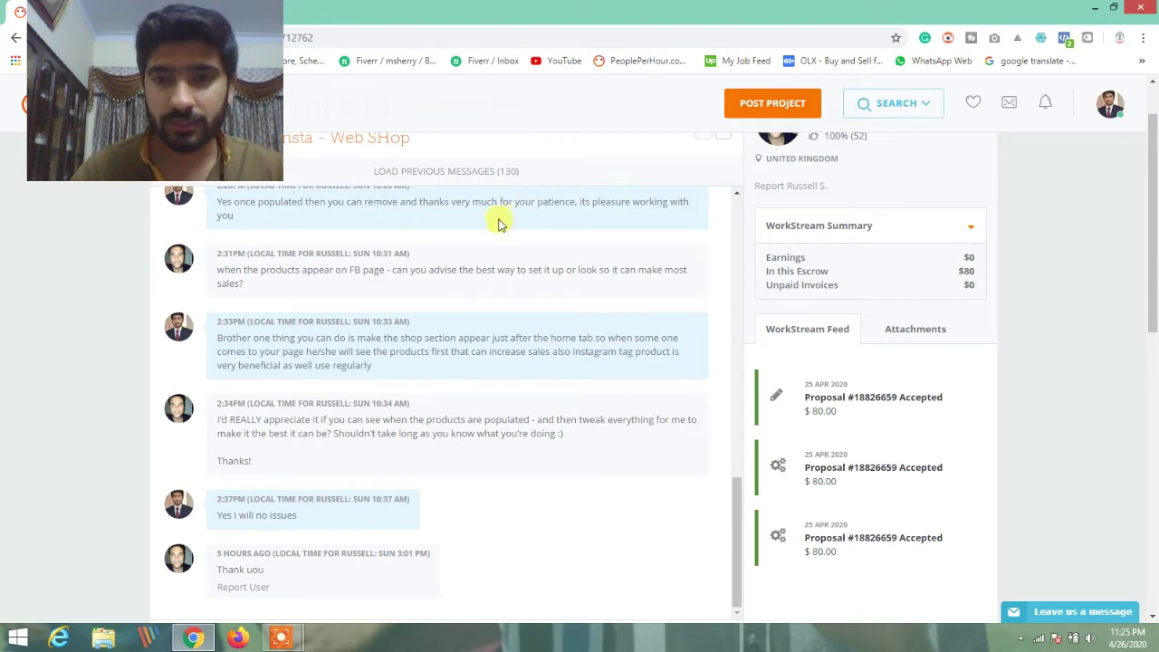
Open the account's general settings
{"action": "left_click", "coordinate": [1111, 105]}
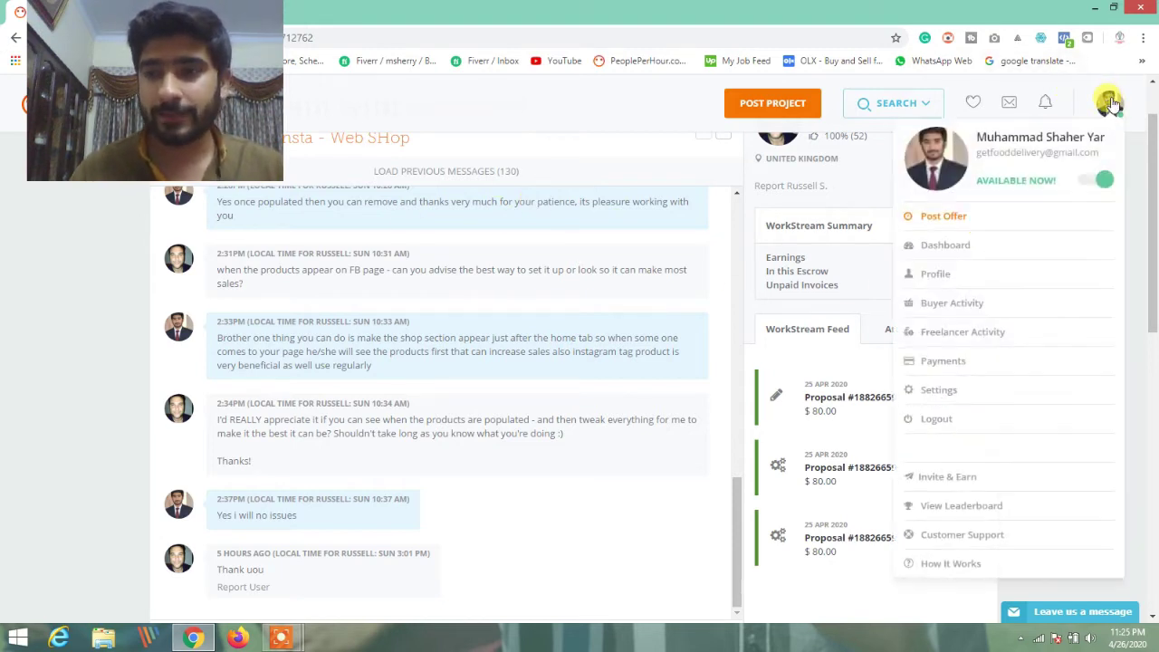
{"action": "left_click", "coordinate": [940, 402]}
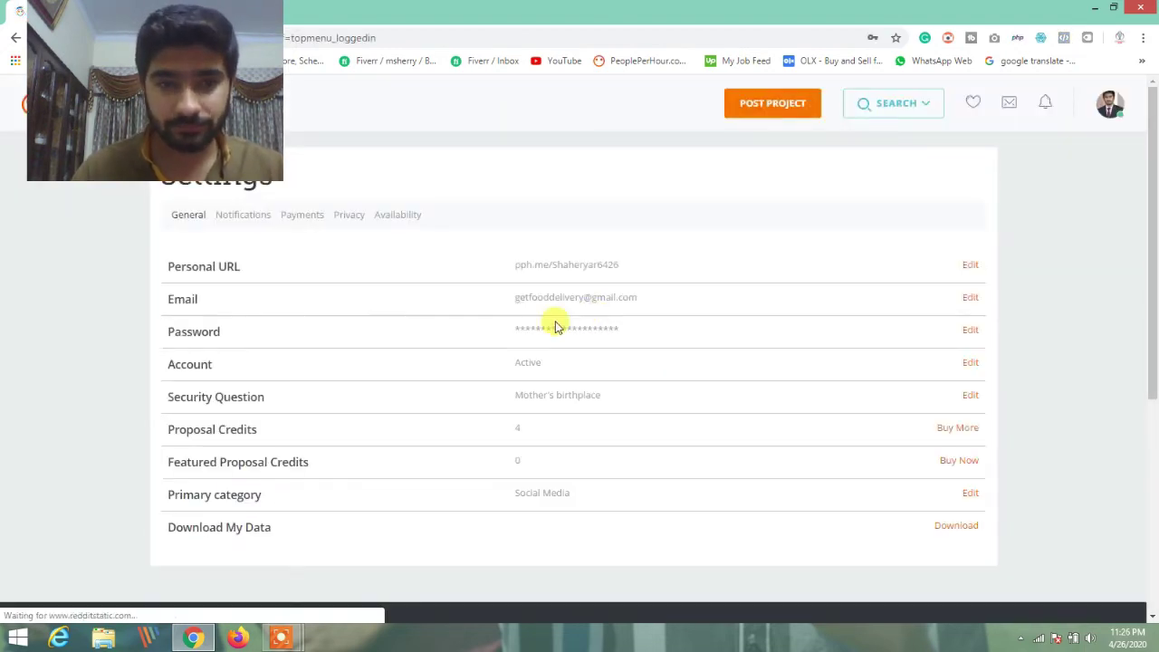
{"action": "left_click_drag", "start_coordinate": [194, 124], "coordinate": [997, 57]}
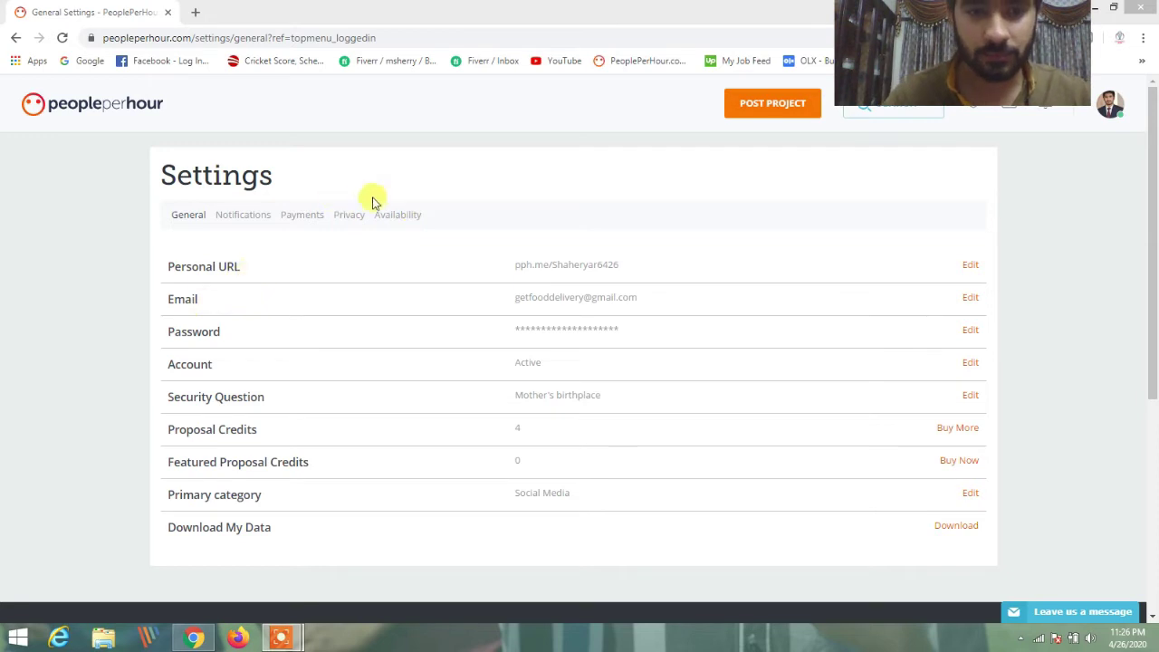
Open the payment settings, entering and submitting the answer to the security question
{"action": "left_click", "coordinate": [304, 218]}
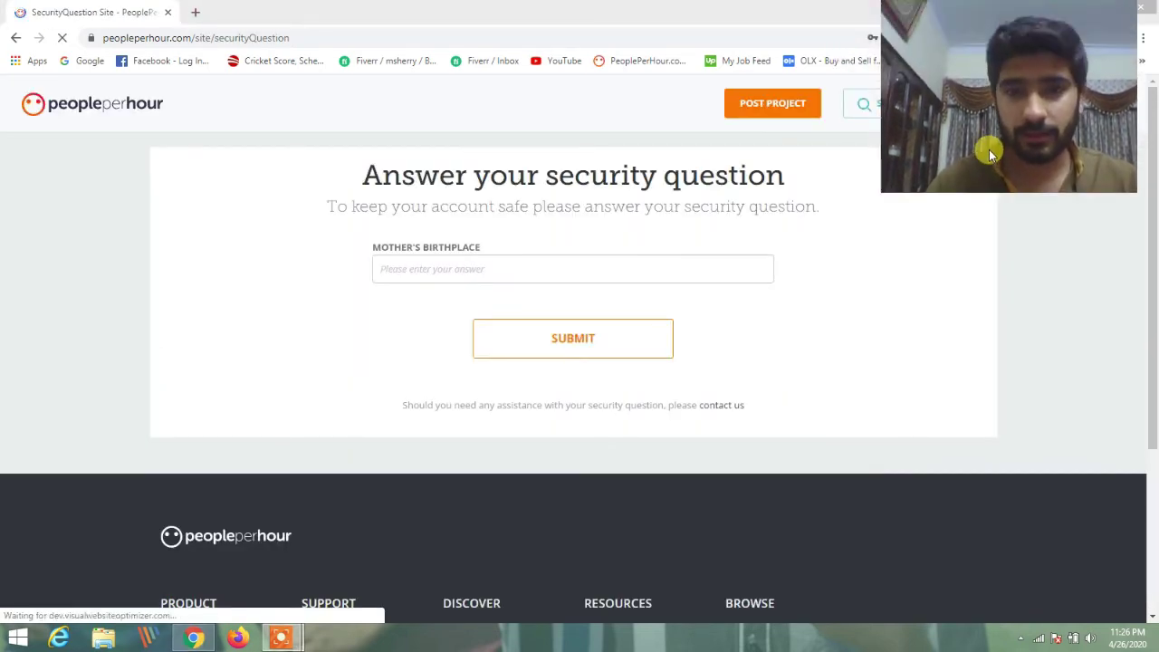
{"action": "left_click", "coordinate": [496, 256]}
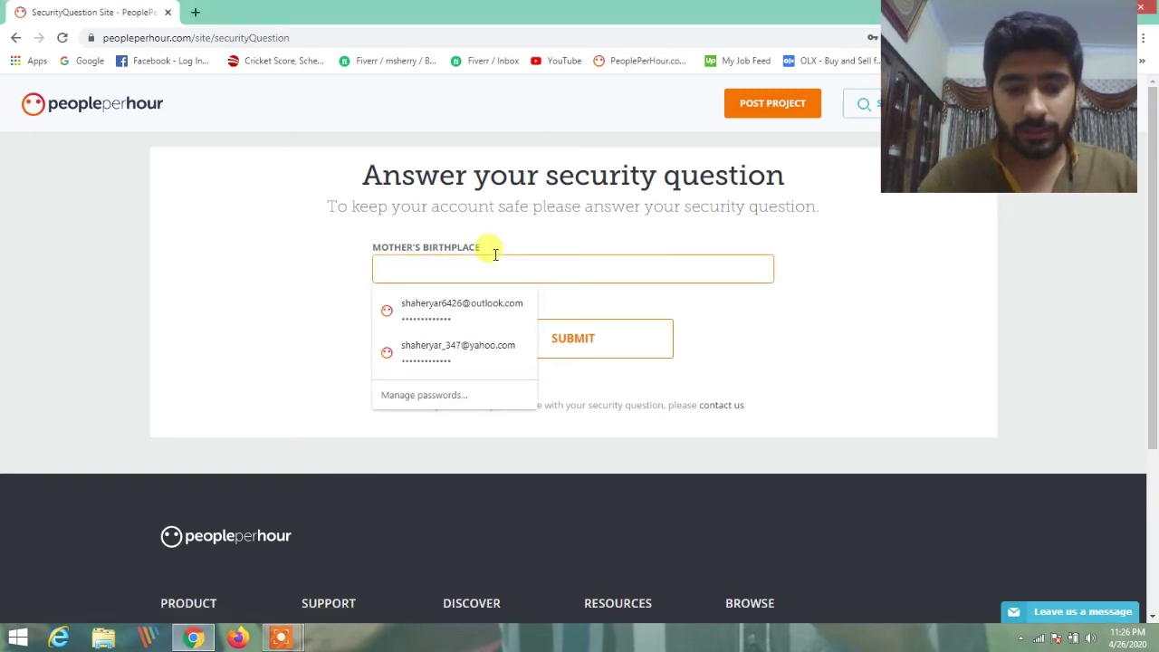
{"action": "type", "text": "••••••••"}
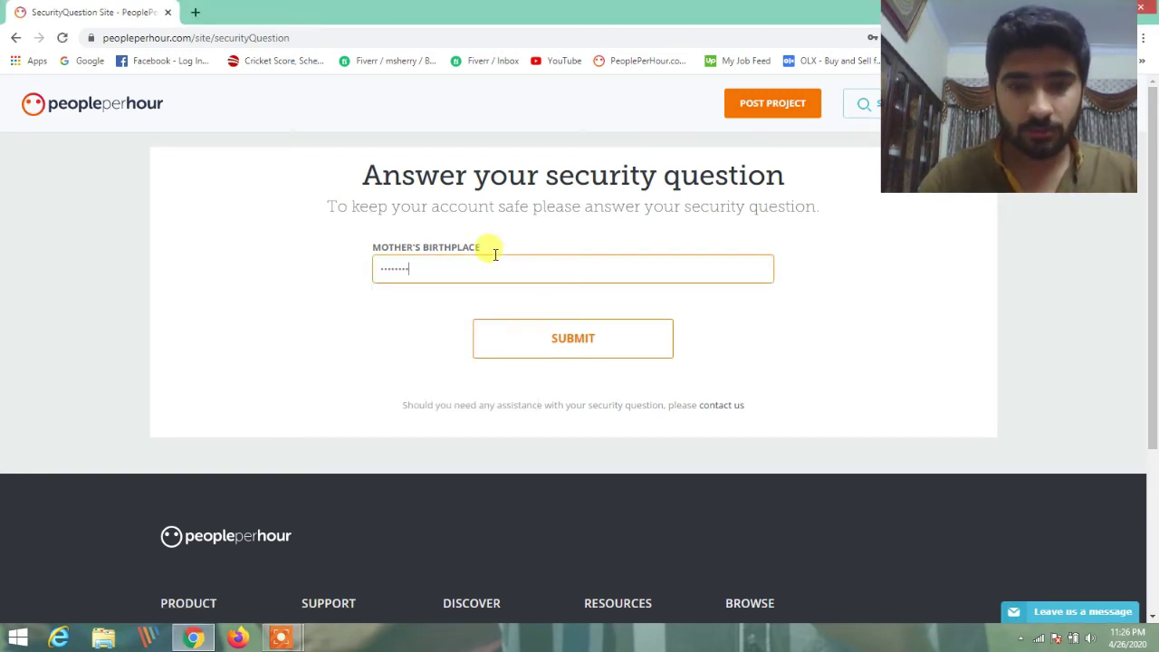
{"action": "key", "text": "Return"}
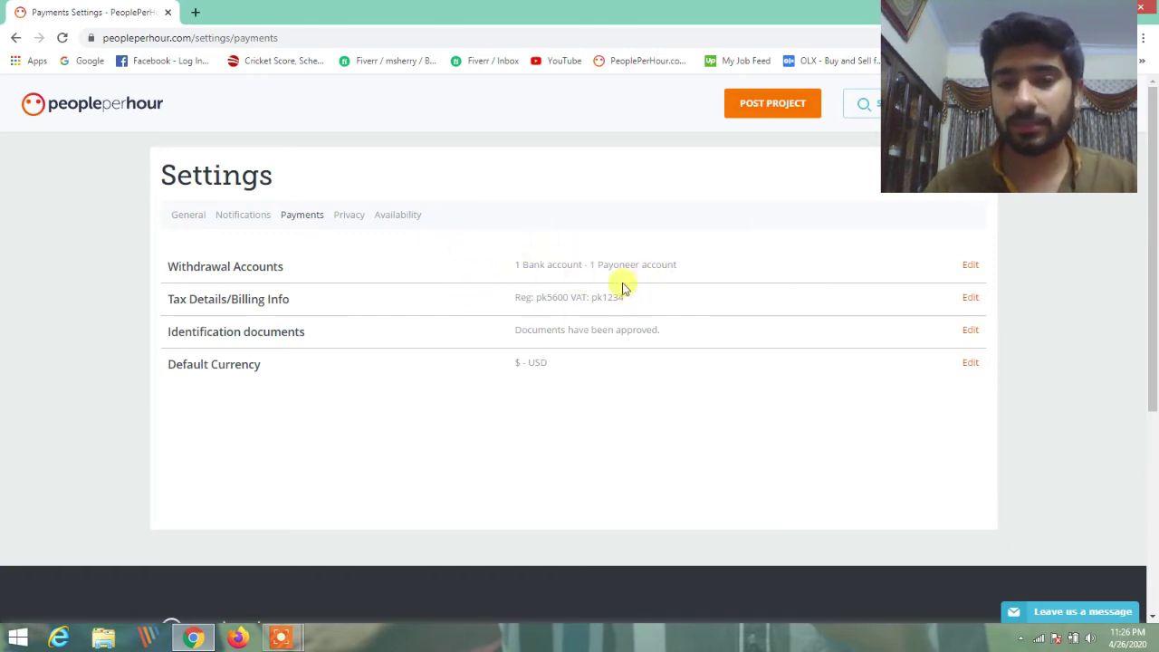
Expand the withdrawal accounts, view the details of the linked Payoneer account, and close them
{"action": "left_click", "coordinate": [970, 266]}
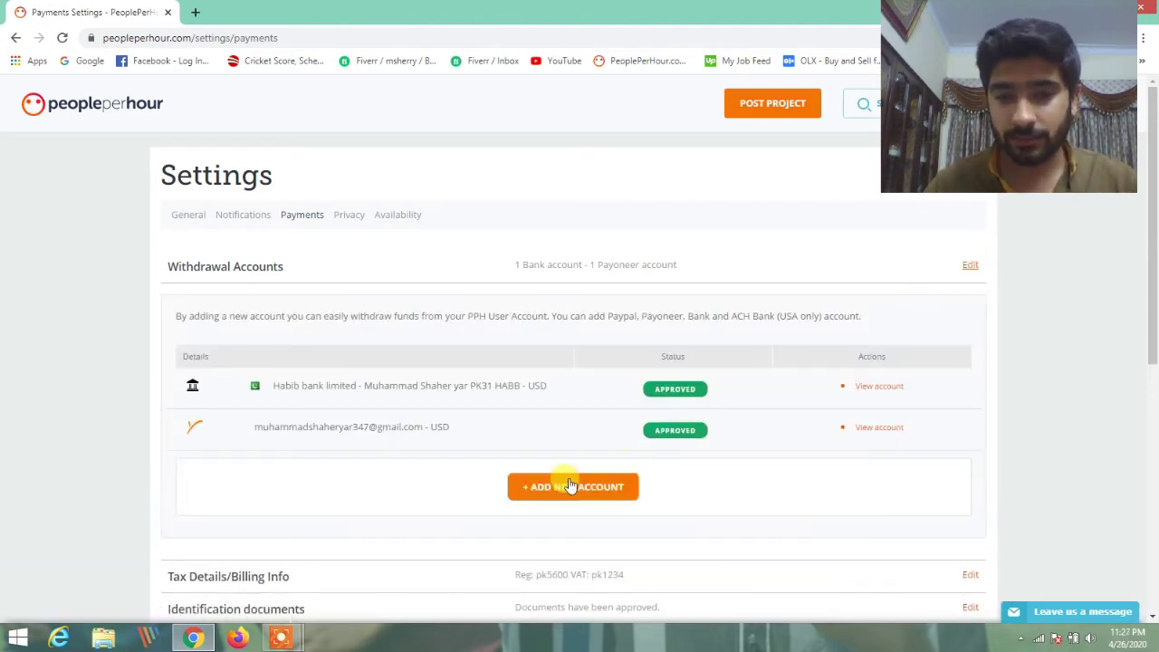
{"action": "scroll", "coordinate": [1154, 320], "scroll_direction": "down", "scroll_amount": 1}
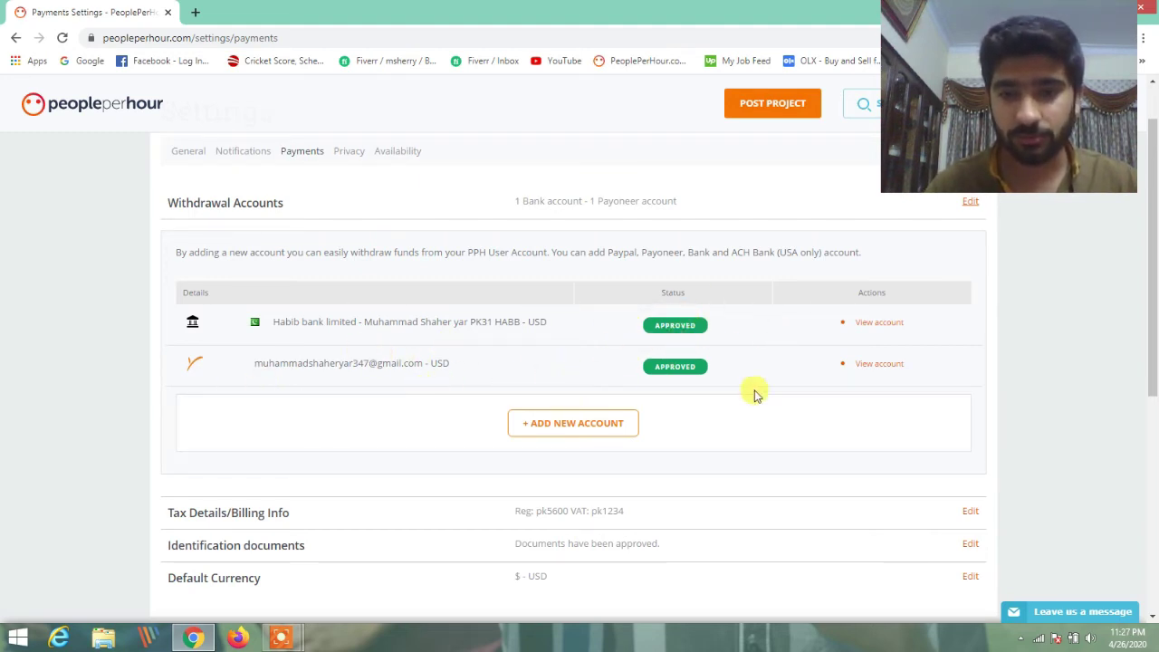
{"action": "left_click", "coordinate": [879, 367]}
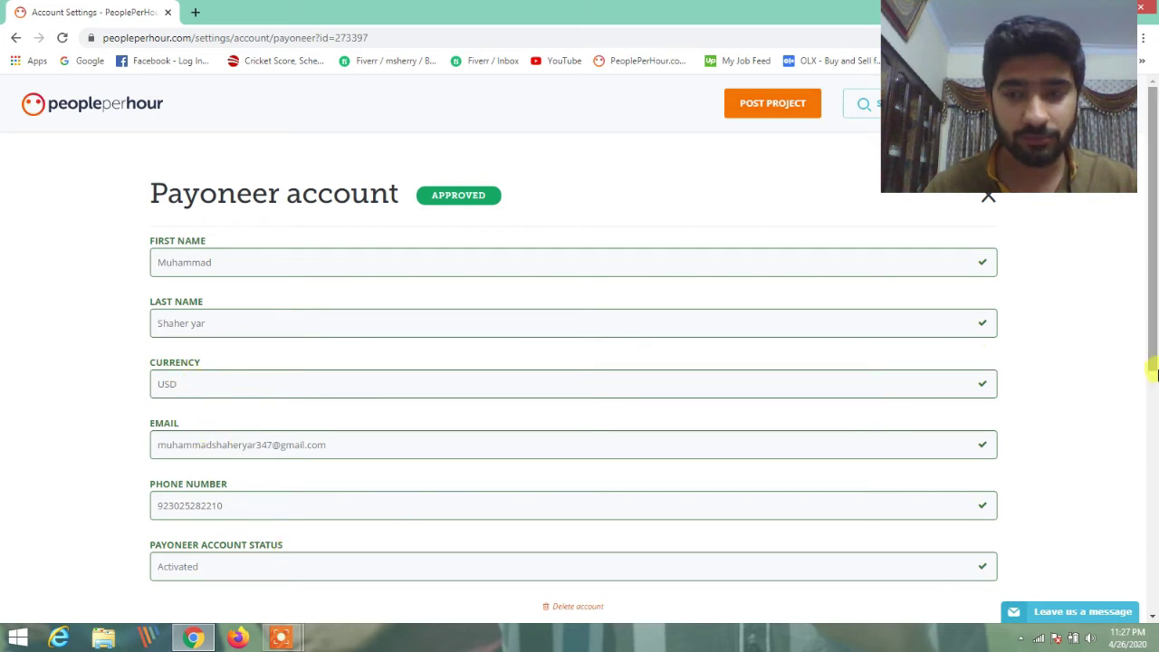
{"action": "left_click_drag", "start_coordinate": [1154, 362], "coordinate": [1151, 310]}
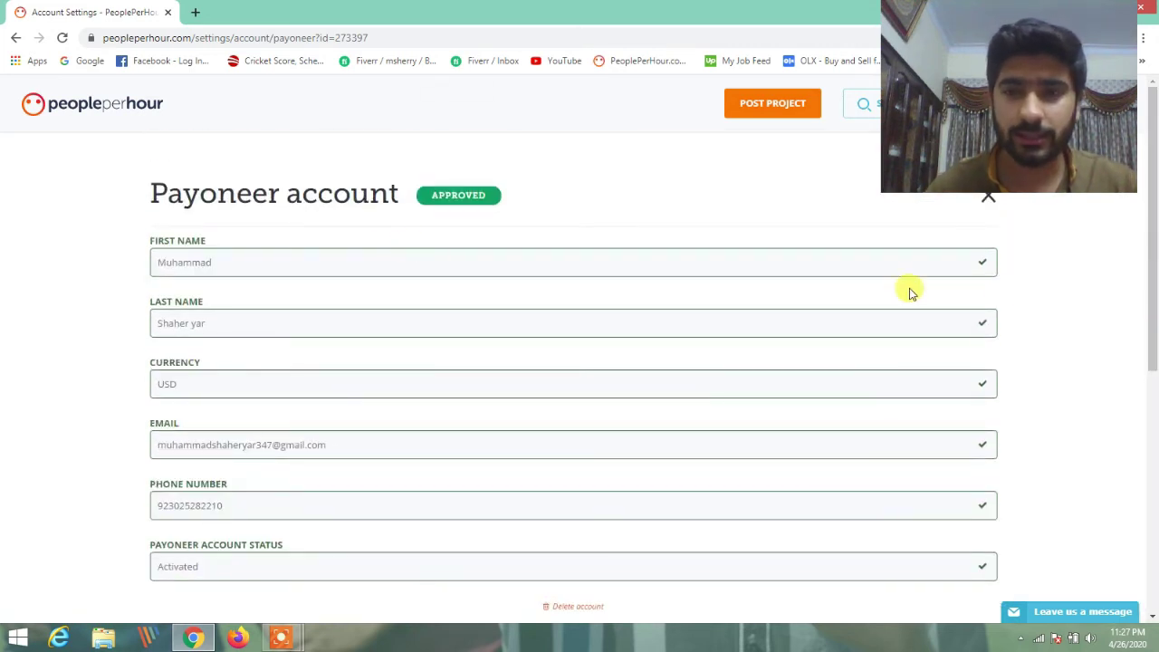
{"action": "left_click", "coordinate": [988, 196]}
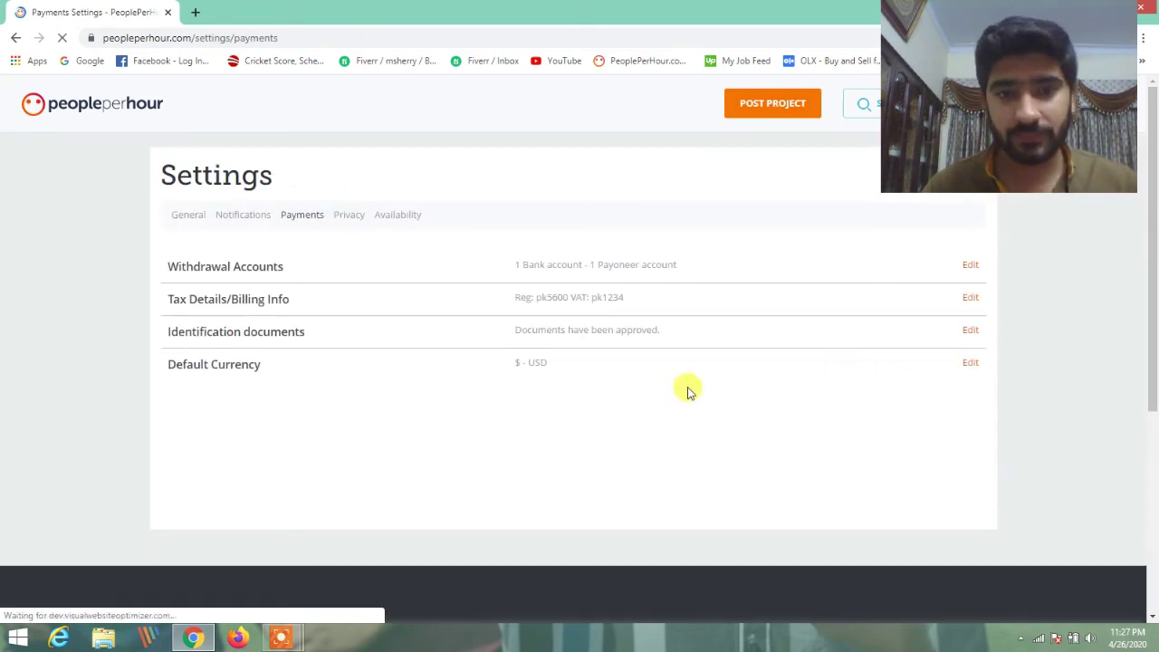
Review the Payoneer option for adding a new withdrawal account, then close the form without adding one
{"action": "left_click", "coordinate": [971, 266]}
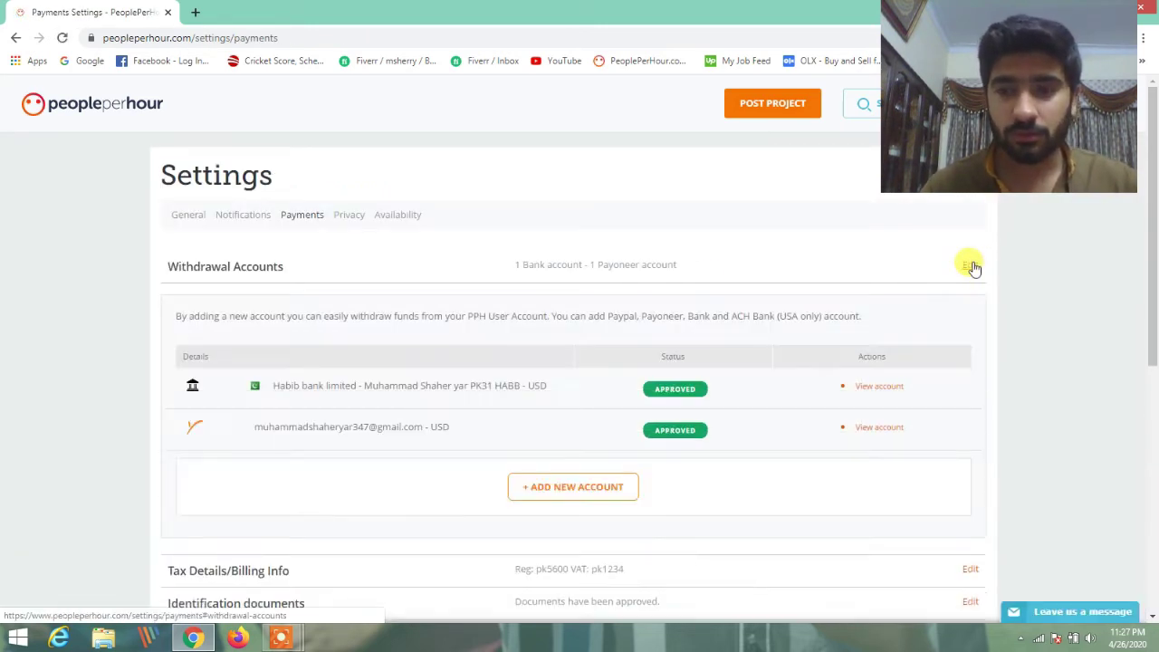
{"action": "scroll", "coordinate": [1132, 290], "scroll_direction": "down", "scroll_amount": 1}
{"action": "left_click", "coordinate": [551, 427]}
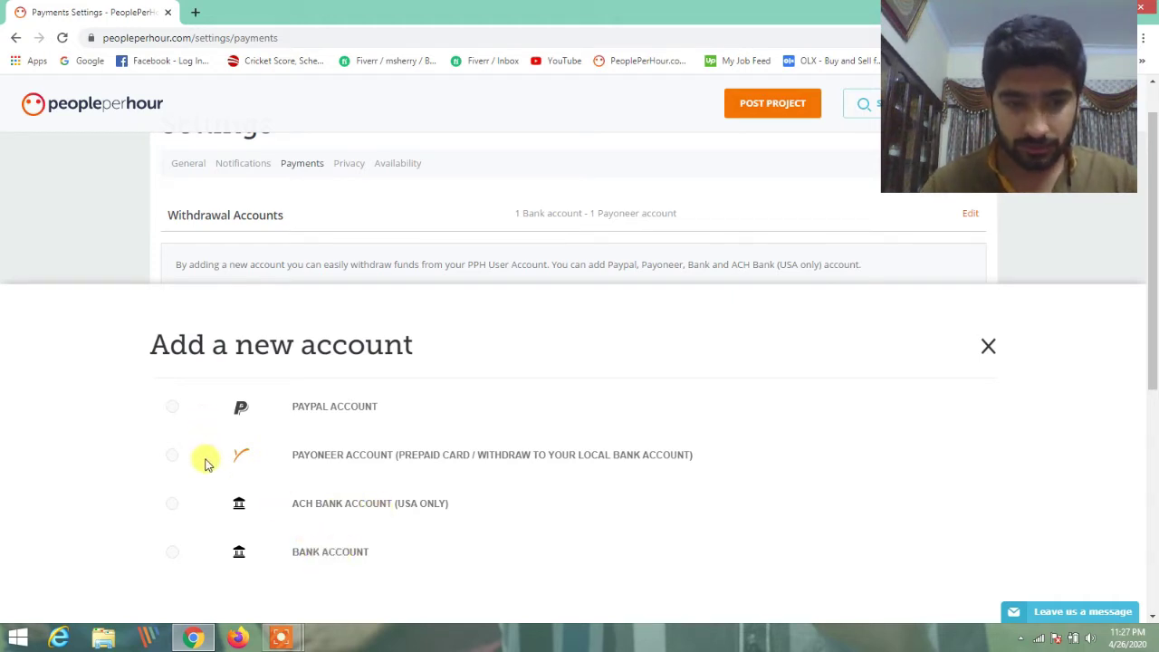
{"action": "left_click", "coordinate": [169, 460]}
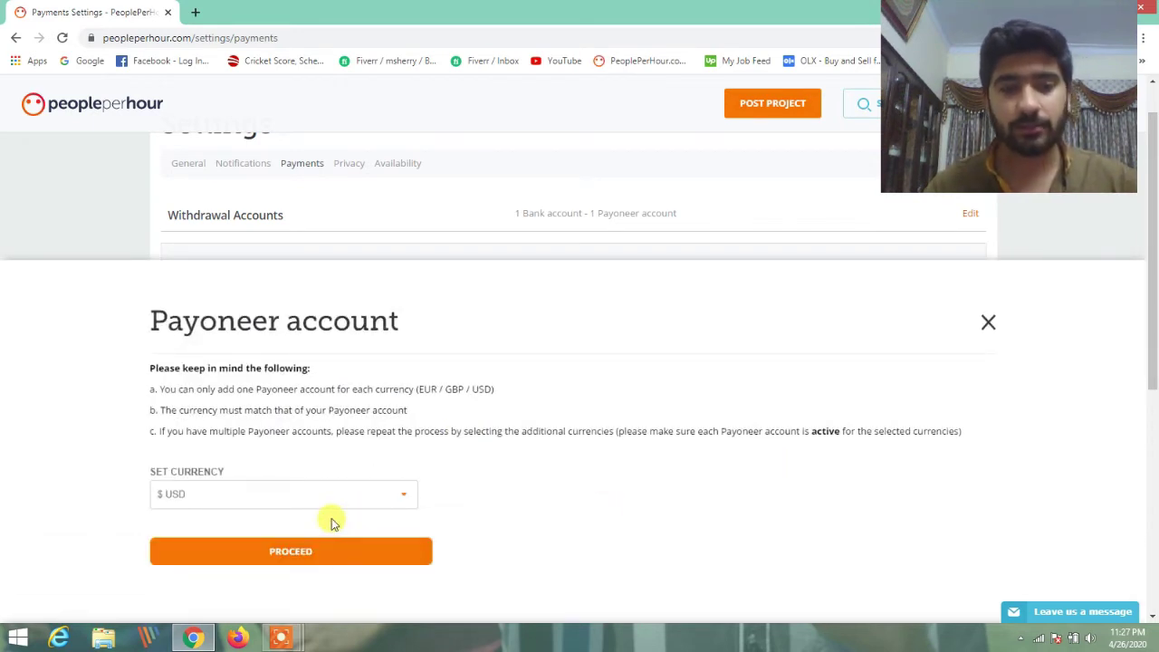
{"action": "left_click", "coordinate": [308, 550]}
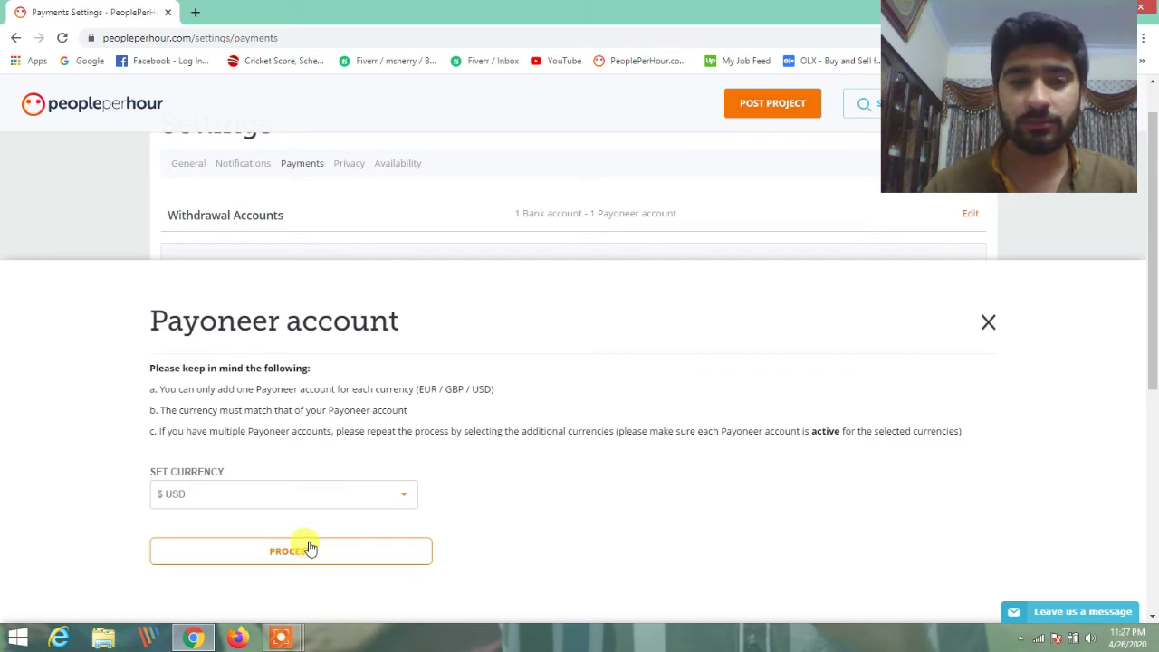
{"action": "left_click", "coordinate": [990, 324]}
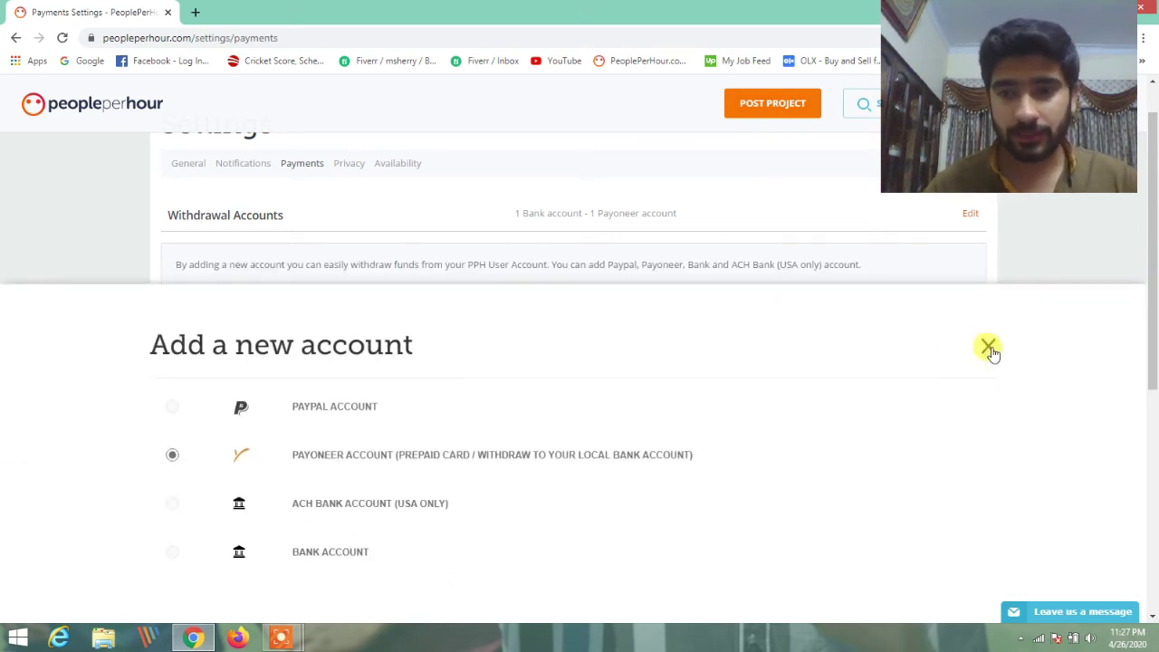
{"action": "left_click", "coordinate": [990, 348]}
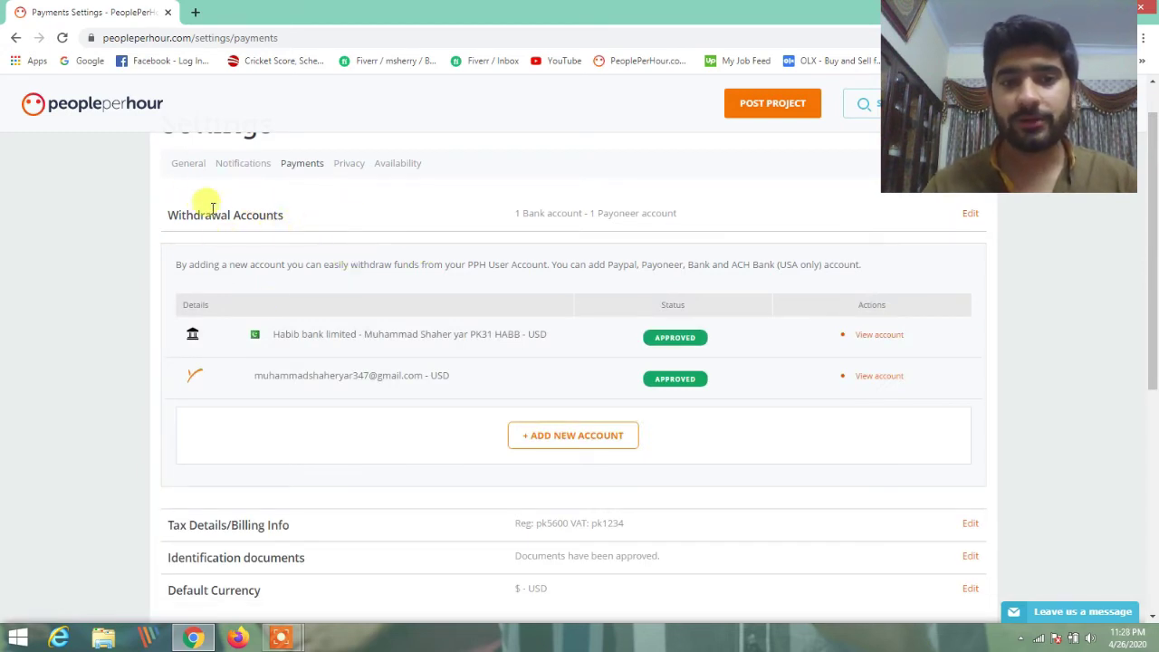
Expand the tax details and billing info and review its fields, from VAT registration through fax number
{"action": "scroll", "coordinate": [797, 375], "scroll_direction": "down", "scroll_amount": 3}
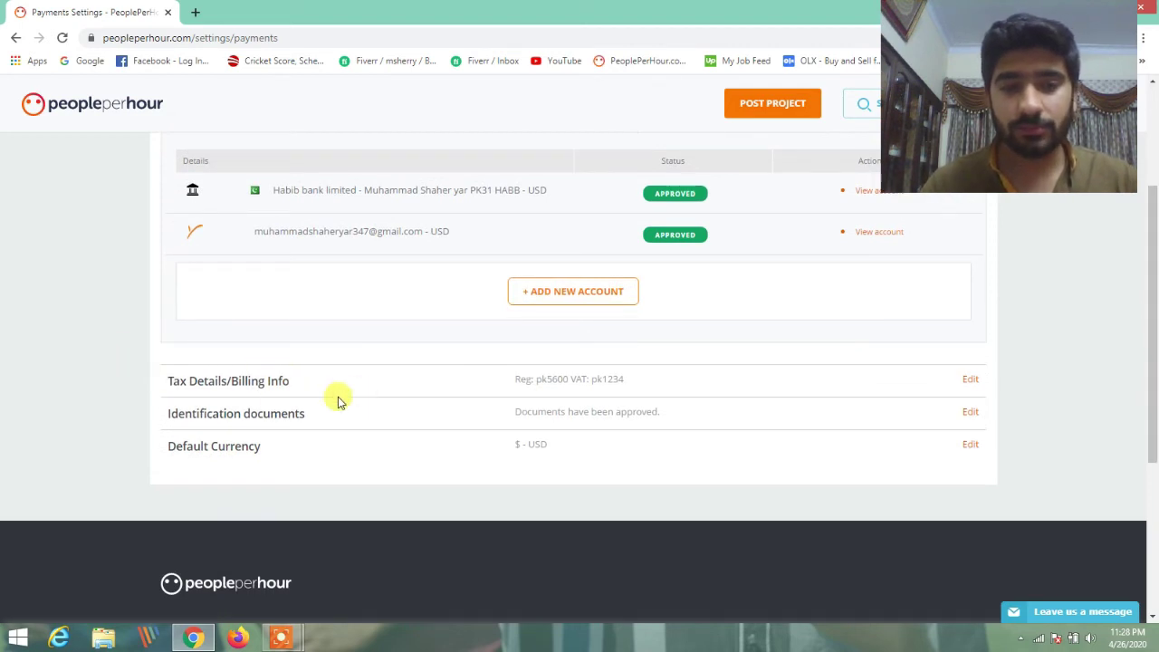
{"action": "left_click", "coordinate": [970, 380]}
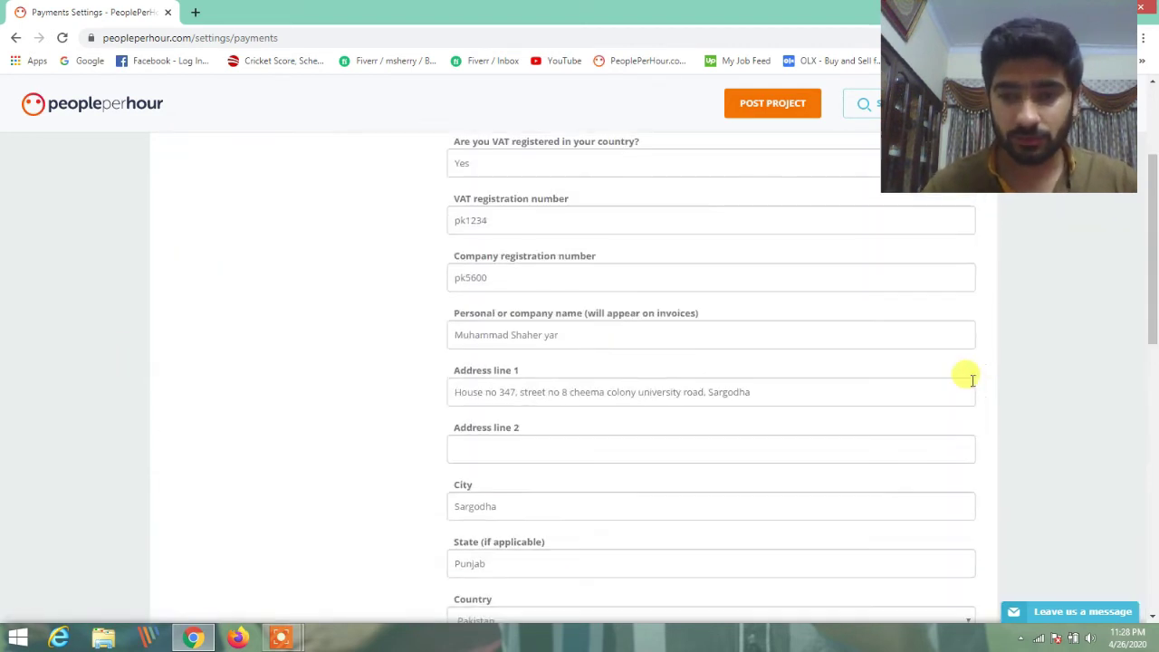
{"action": "left_click_drag", "start_coordinate": [1154, 319], "coordinate": [1155, 277]}
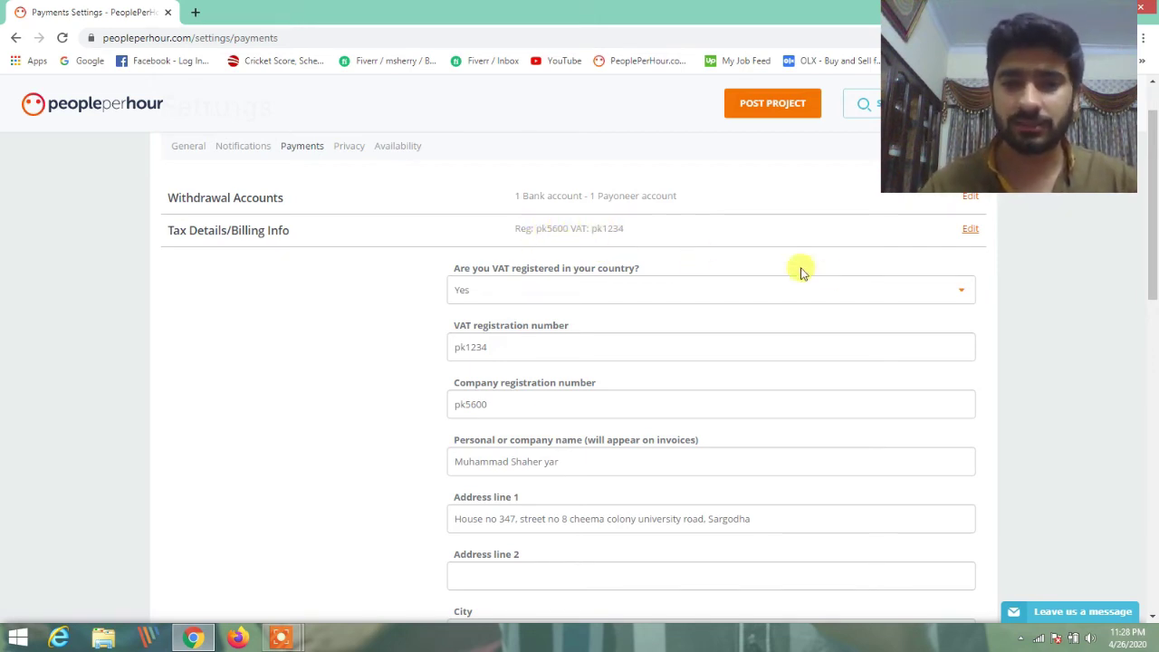
{"action": "scroll", "coordinate": [810, 275], "scroll_direction": "down", "scroll_amount": 1}
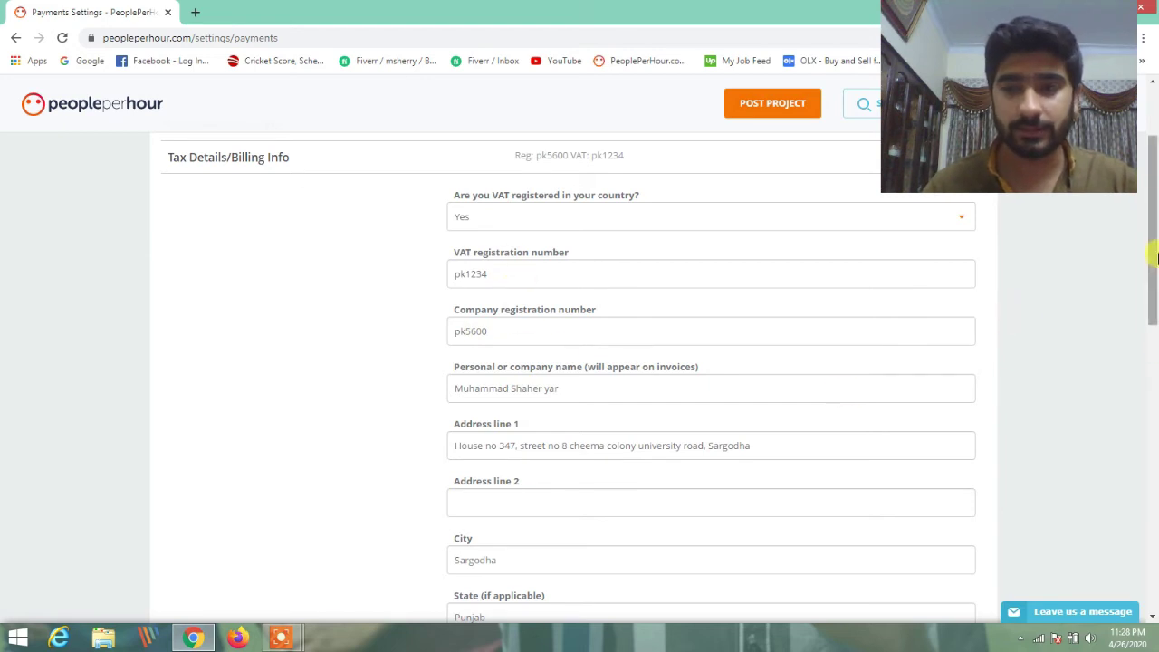
{"action": "scroll", "coordinate": [1155, 258], "scroll_direction": "down", "scroll_amount": 2}
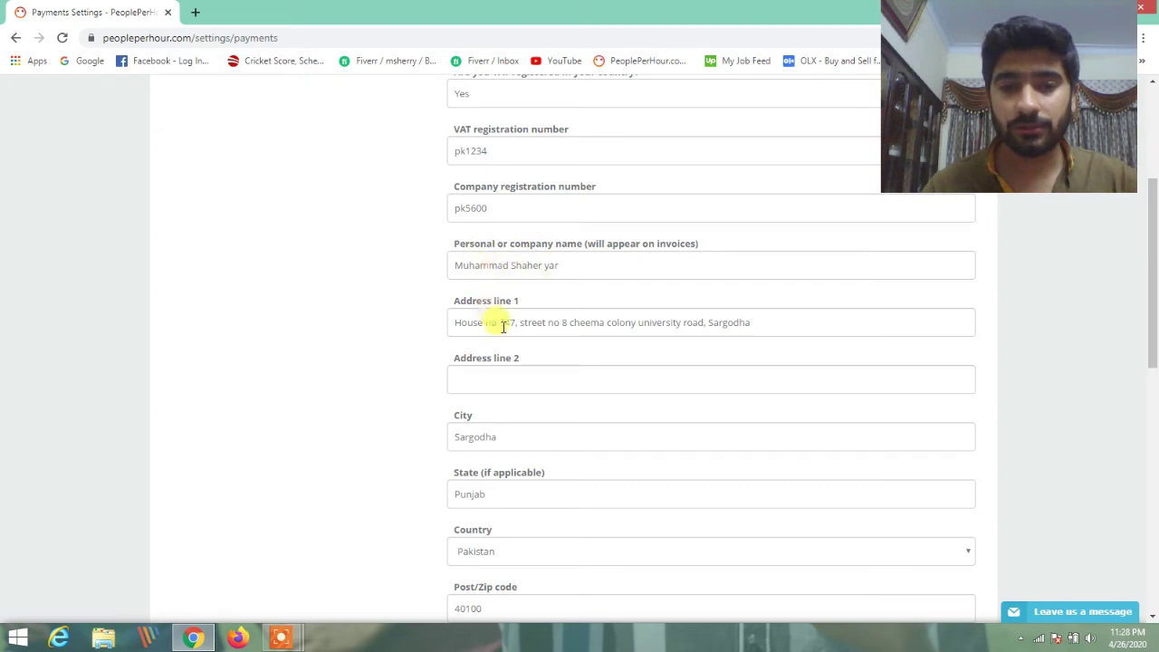
{"action": "scroll", "coordinate": [1156, 331], "scroll_direction": "down", "scroll_amount": 2}
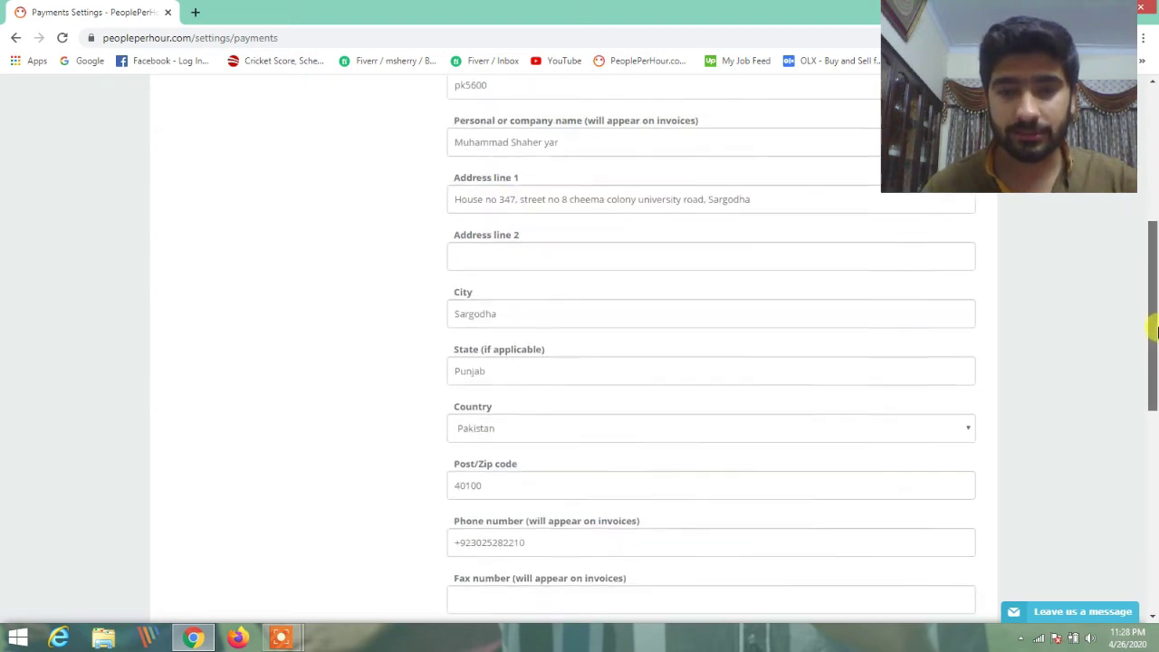
{"action": "scroll", "coordinate": [1153, 333], "scroll_direction": "down", "scroll_amount": 2}
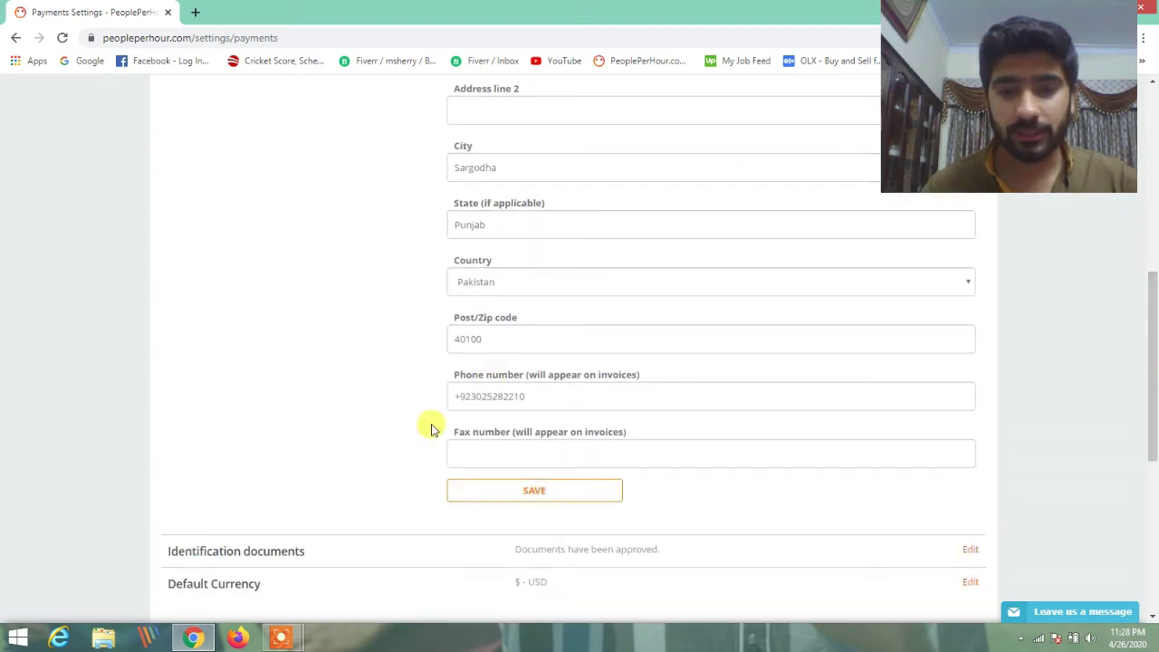
{"action": "scroll", "coordinate": [1155, 307], "scroll_direction": "up", "scroll_amount": 3}
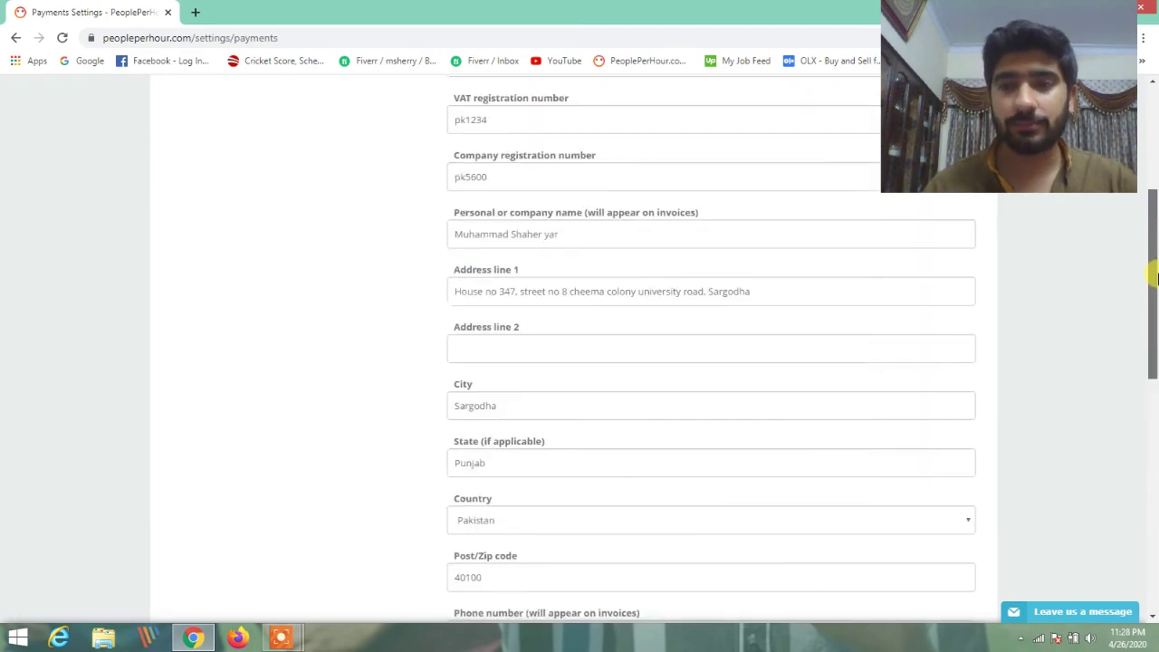
{"action": "scroll", "coordinate": [1156, 279], "scroll_direction": "up", "scroll_amount": 3}
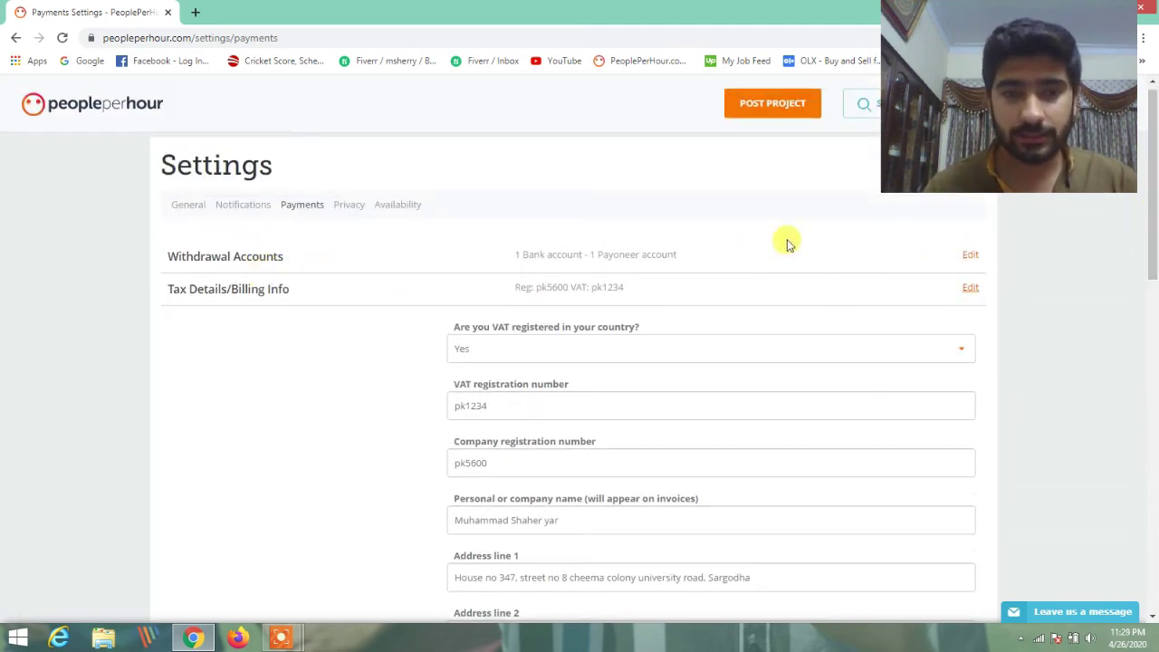
Expand the identification documents section and review which ID and utility bill copies are required
{"action": "left_click_drag", "start_coordinate": [1154, 176], "coordinate": [1151, 483]}
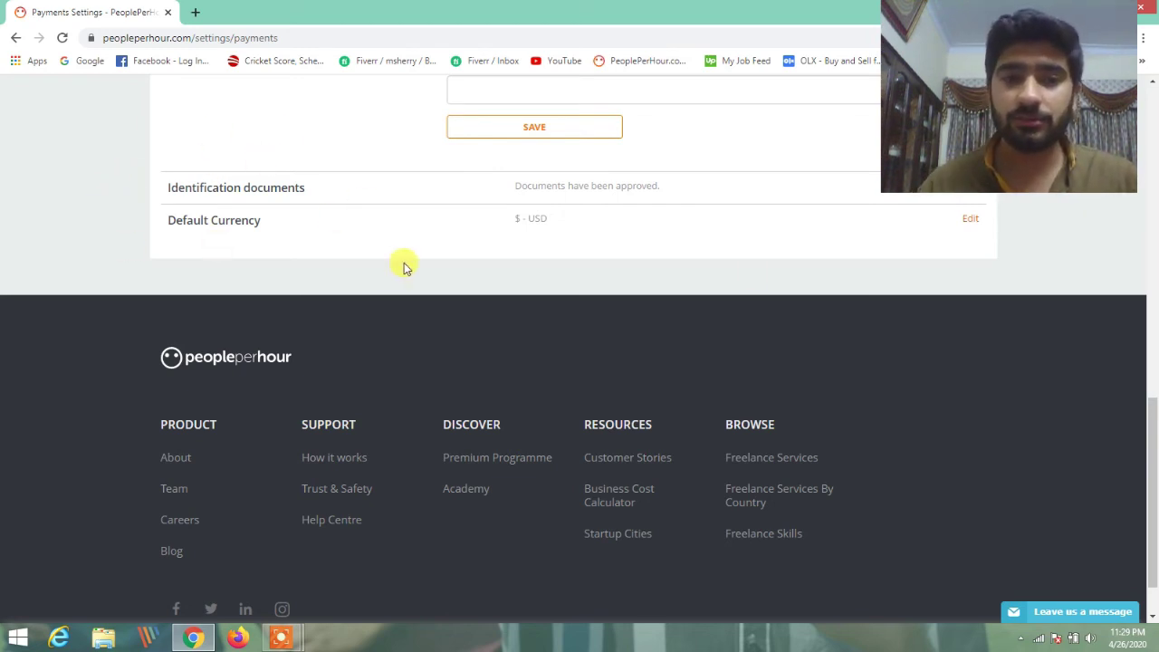
{"action": "scroll", "coordinate": [1154, 426], "scroll_direction": "up", "scroll_amount": 1}
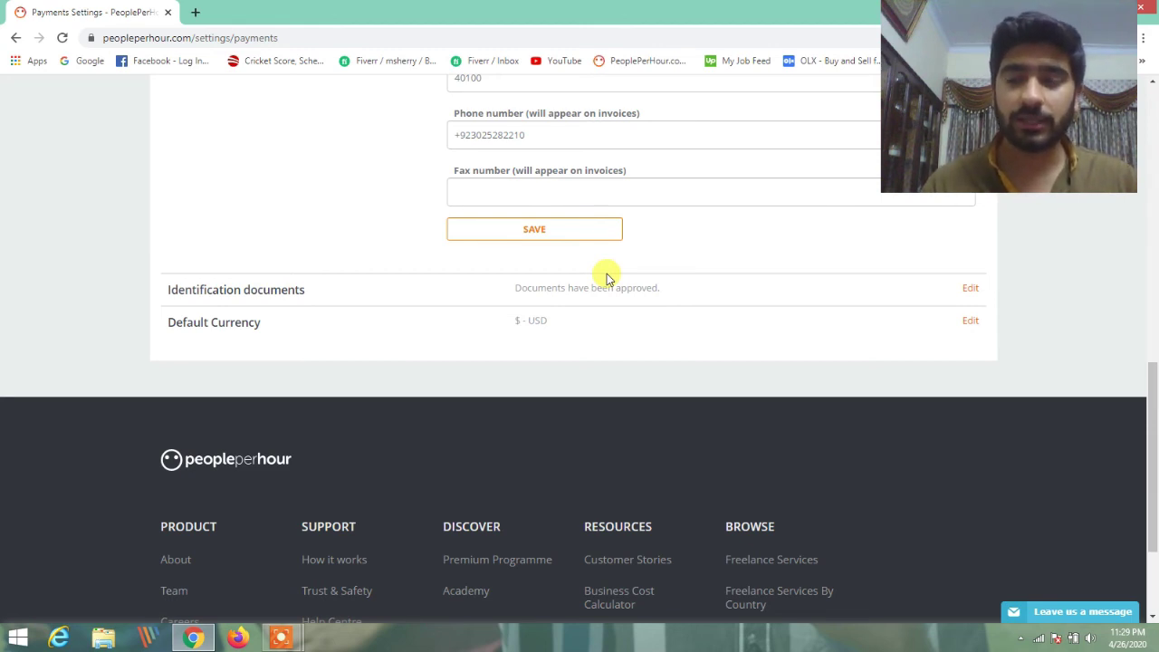
{"action": "left_click", "coordinate": [970, 288]}
{"action": "scroll", "coordinate": [1152, 338], "scroll_direction": "up", "scroll_amount": 1}
{"action": "scroll", "coordinate": [1152, 338], "scroll_direction": "up", "scroll_amount": 3}
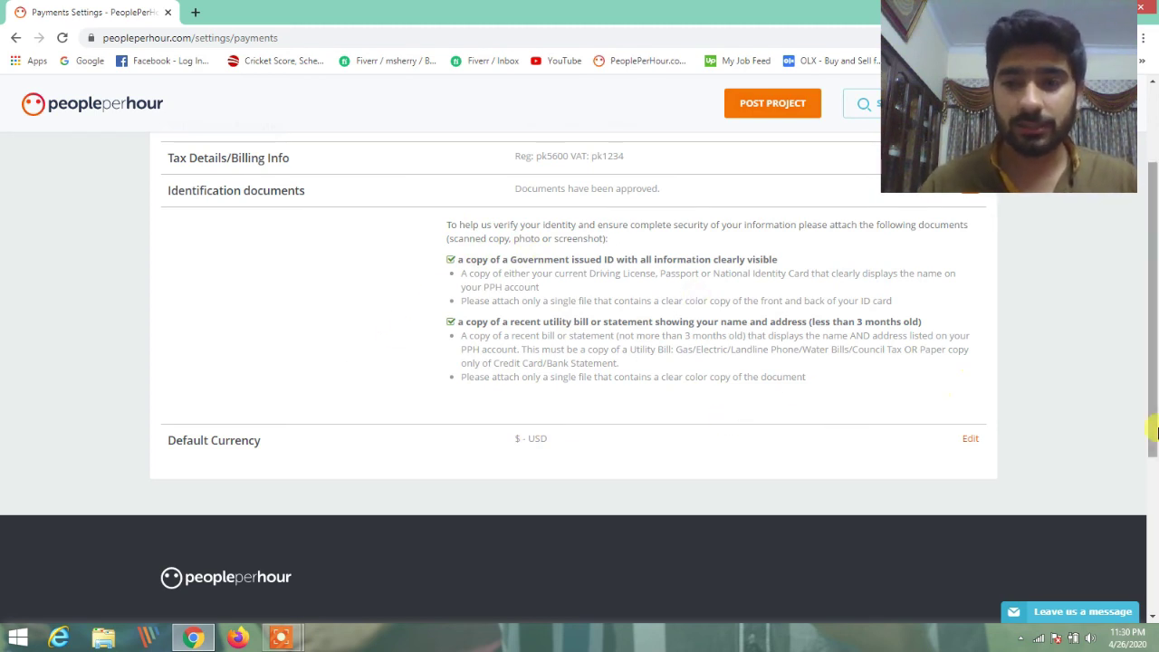
Expand the withdrawal accounts again and review the linked bank and Payoneer accounts with their approval status
{"action": "left_click_drag", "start_coordinate": [1154, 426], "coordinate": [417, 289]}
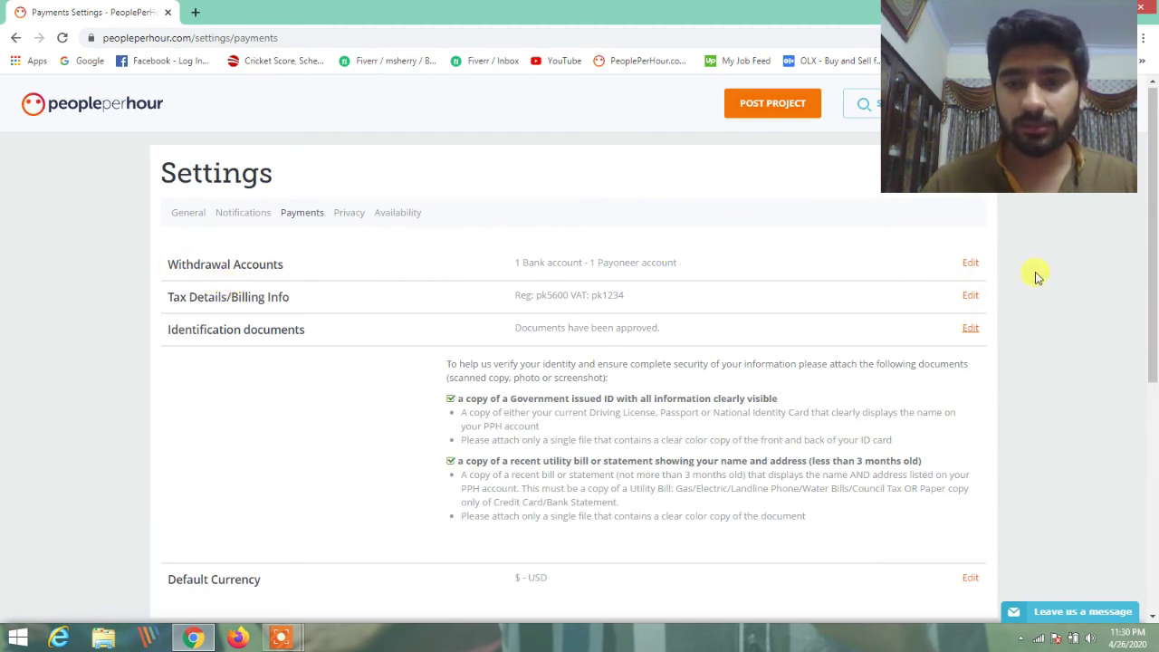
{"action": "left_click", "coordinate": [972, 263]}
{"action": "scroll", "coordinate": [1157, 253], "scroll_direction": "down", "scroll_amount": 2}
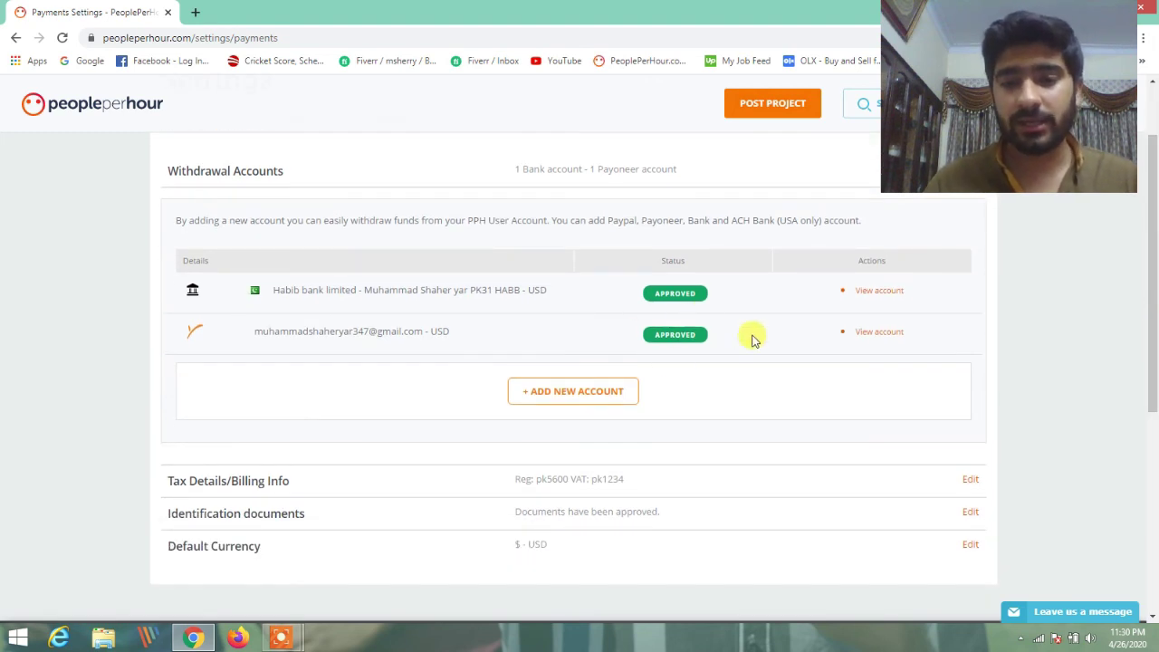
{"action": "scroll", "coordinate": [1143, 253], "scroll_direction": "up", "scroll_amount": 2}
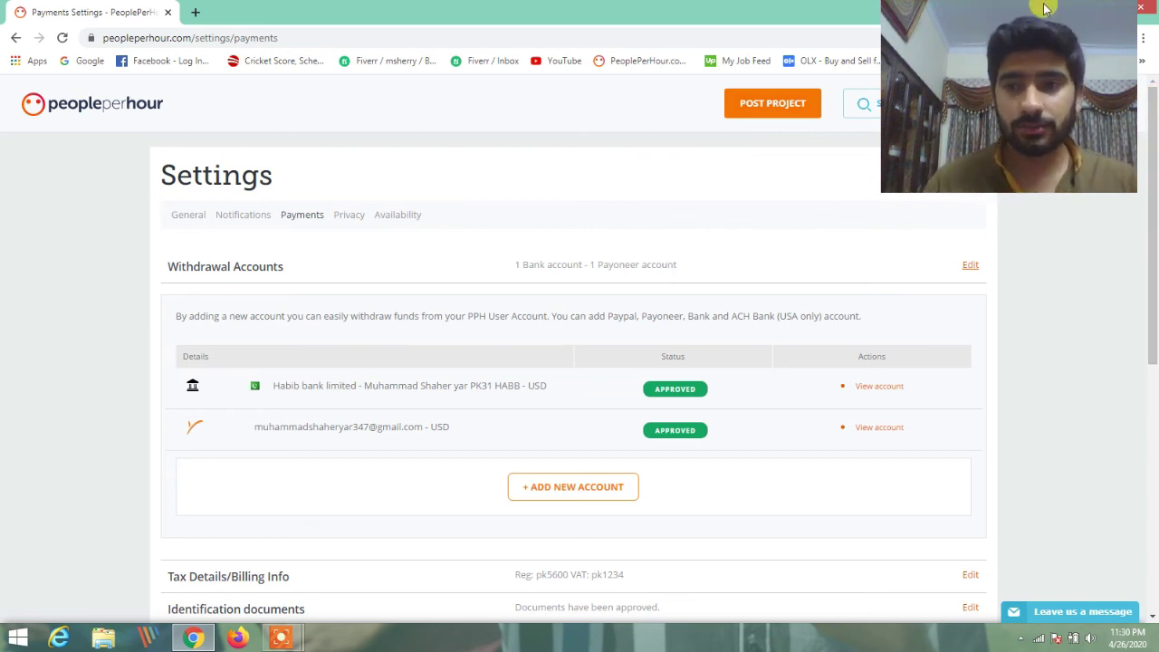
Open the "FB - Insta - Web SHop" workstream from the messages and go to its reply area with the proposal and invoice options
{"action": "left_click_drag", "start_coordinate": [1033, 73], "coordinate": [168, 74]}
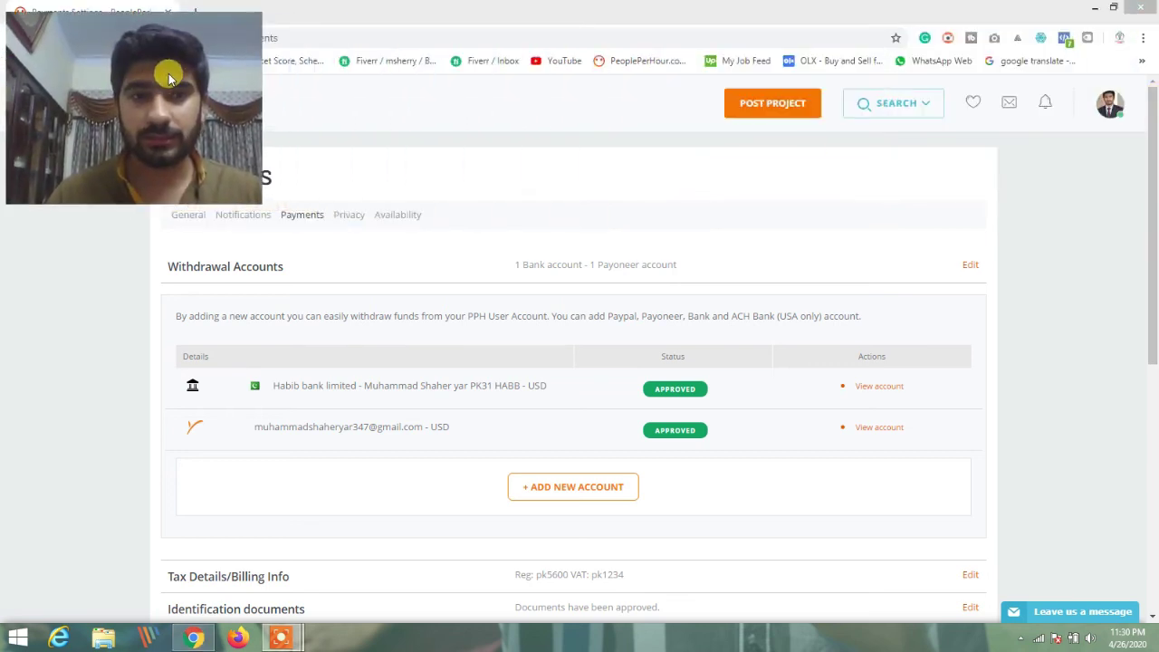
{"action": "left_click", "coordinate": [1007, 105]}
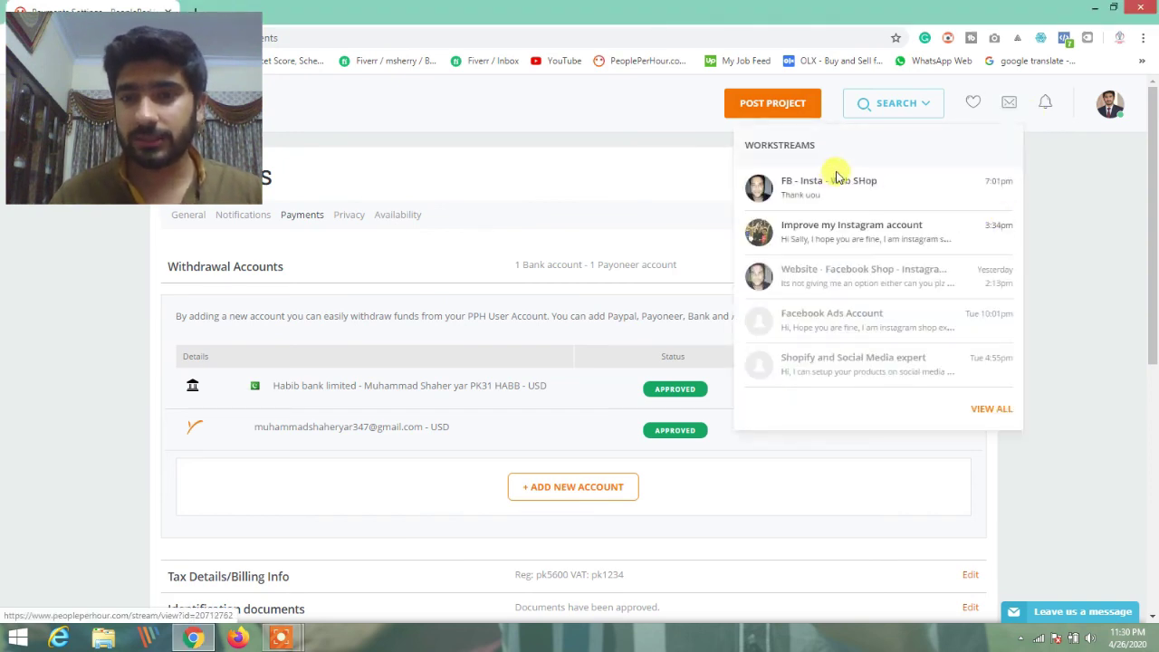
{"action": "left_click", "coordinate": [837, 179]}
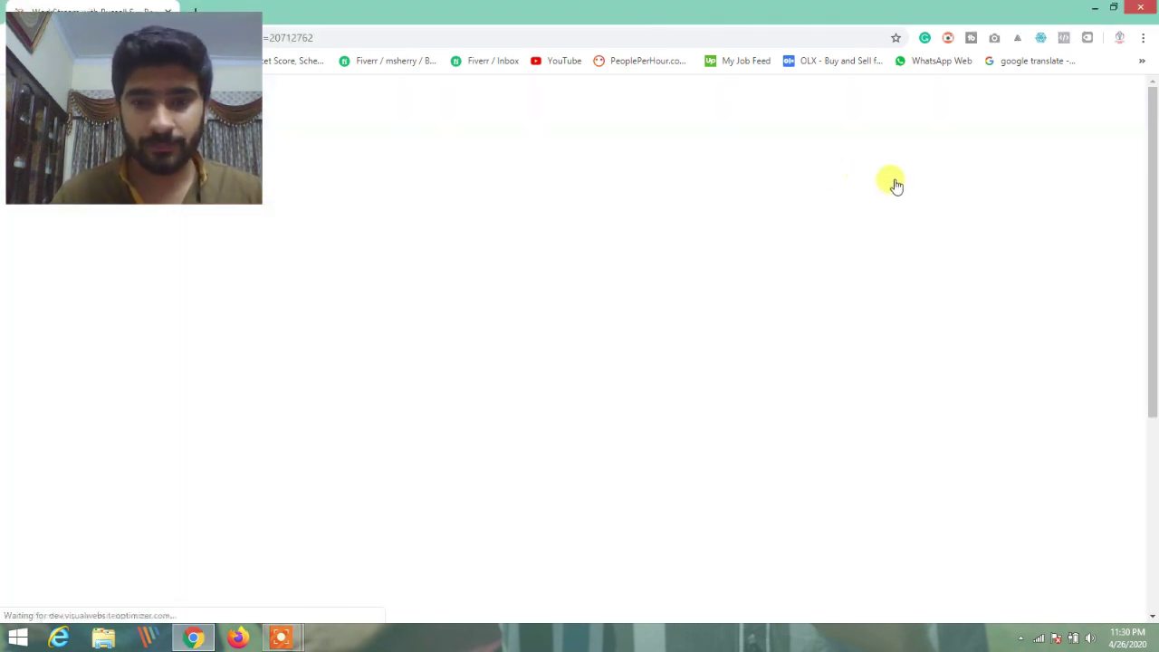
{"action": "left_click_drag", "start_coordinate": [1153, 199], "coordinate": [1156, 376]}
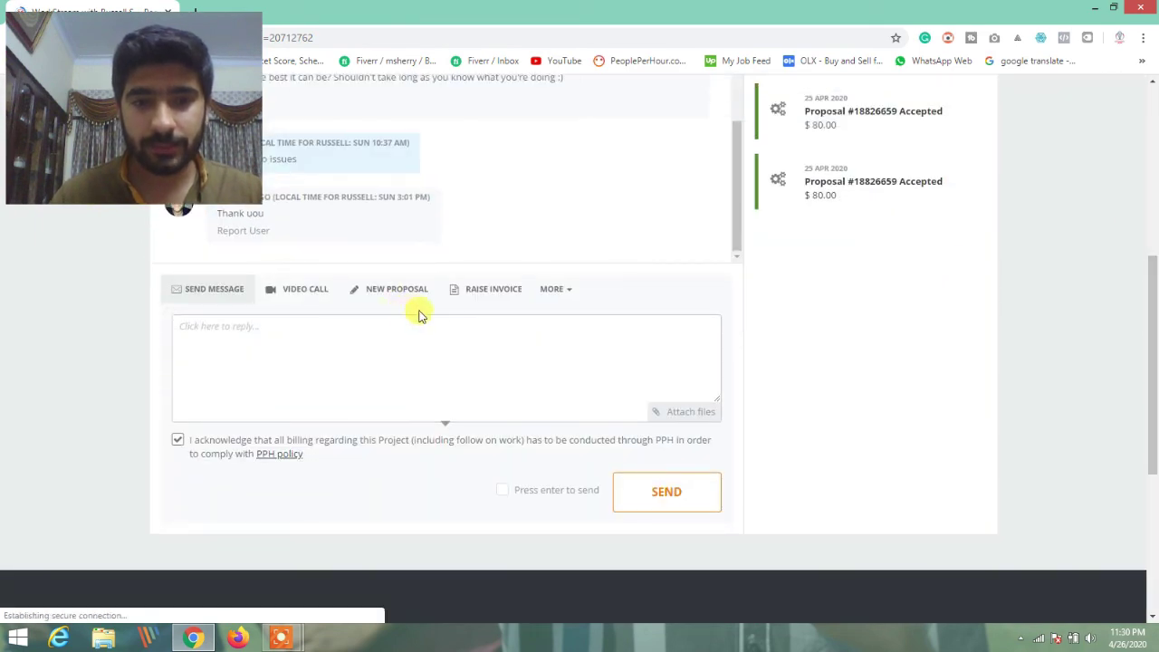